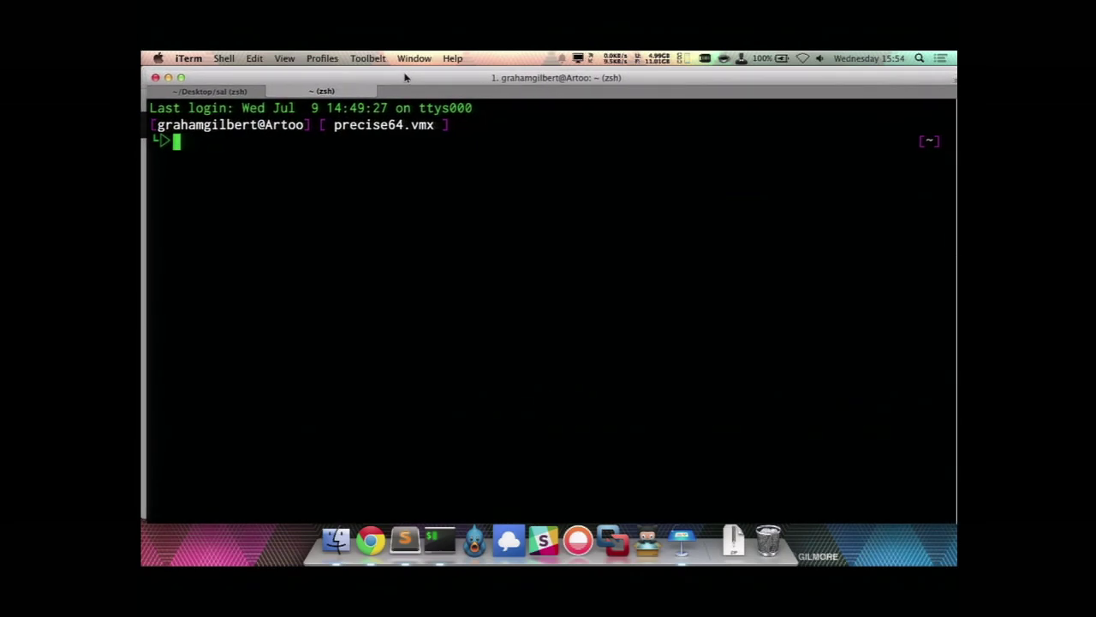
List the contents of /usr/local/sal/facter/ as a directory tree.
{"action": "type", "text": "tr"}
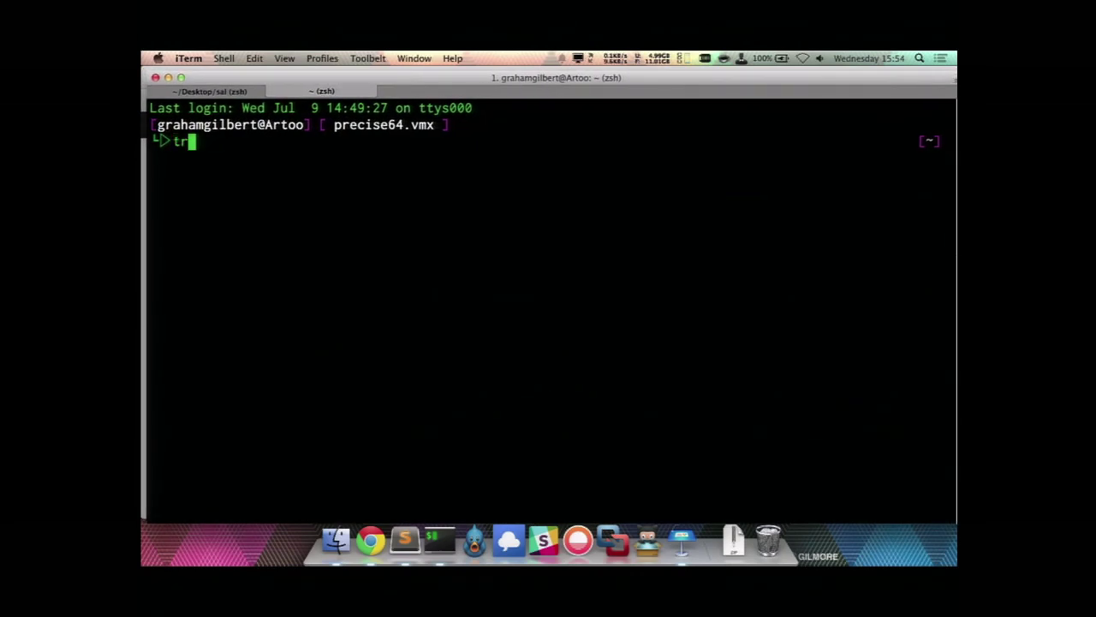
{"action": "type", "text": "ee /usr/local/sal/"}
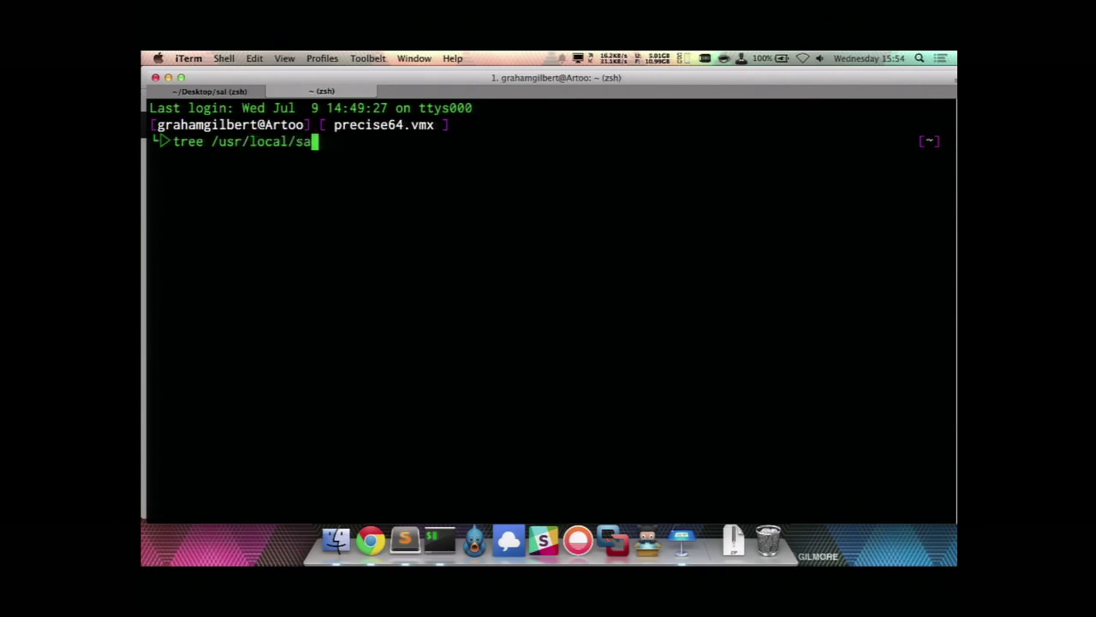
{"action": "type", "text": "facter/"}
{"action": "key", "text": "Return"}
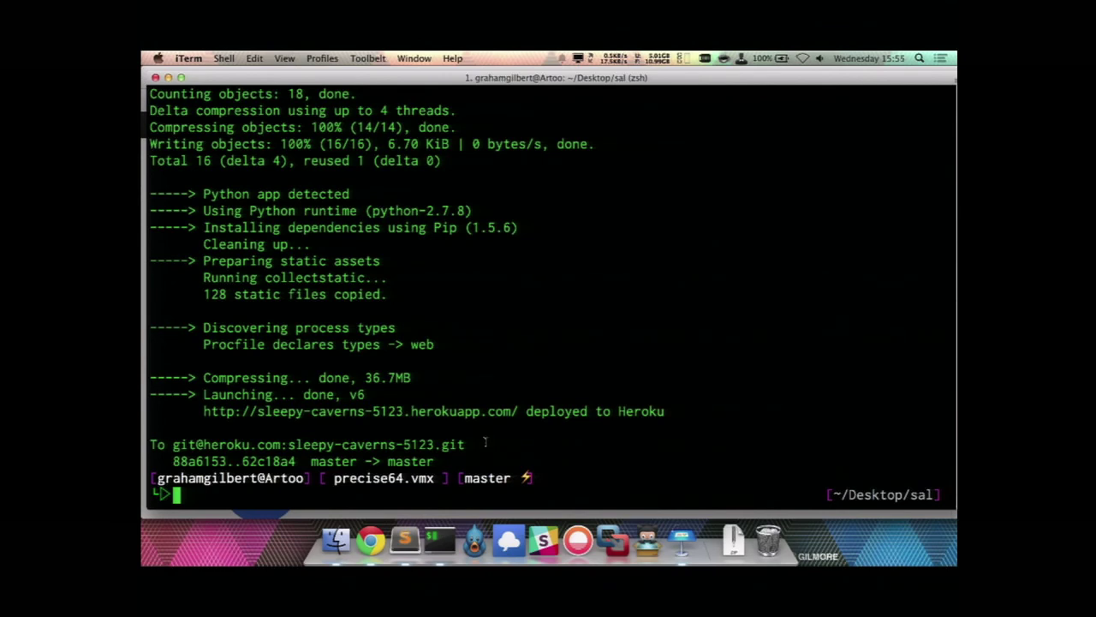
Run managedsoftwareupdate with sudo in the ~/Desktop/sal session and reload the PSU Demo Sal dashboard in Chrome.
{"action": "type", "text": "sudo managedsoftwareupdate"}
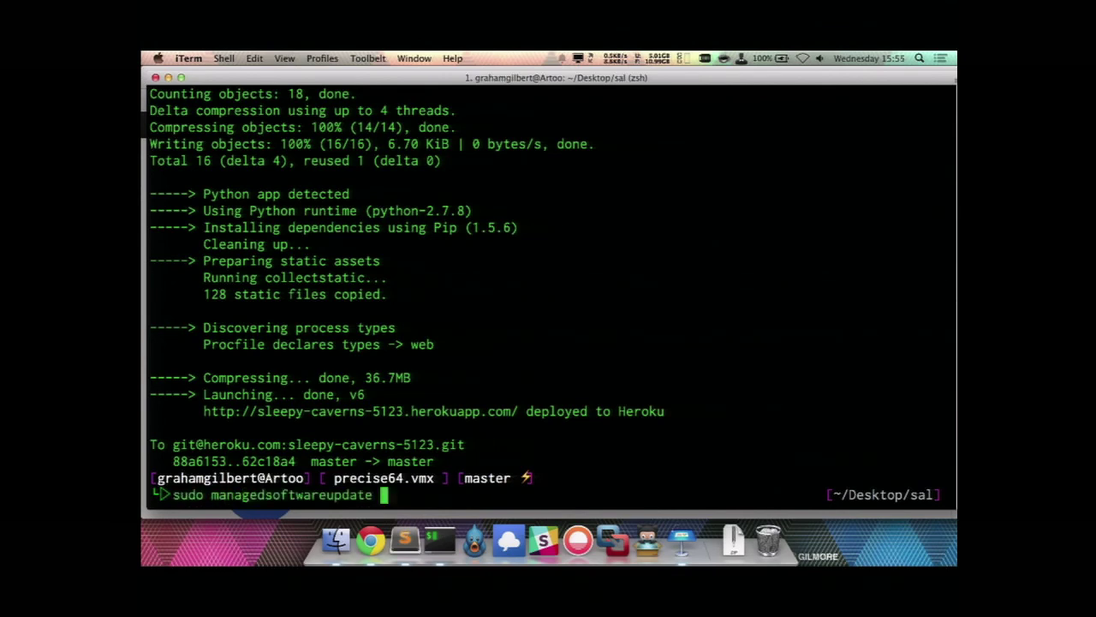
{"action": "key", "text": "Return"}
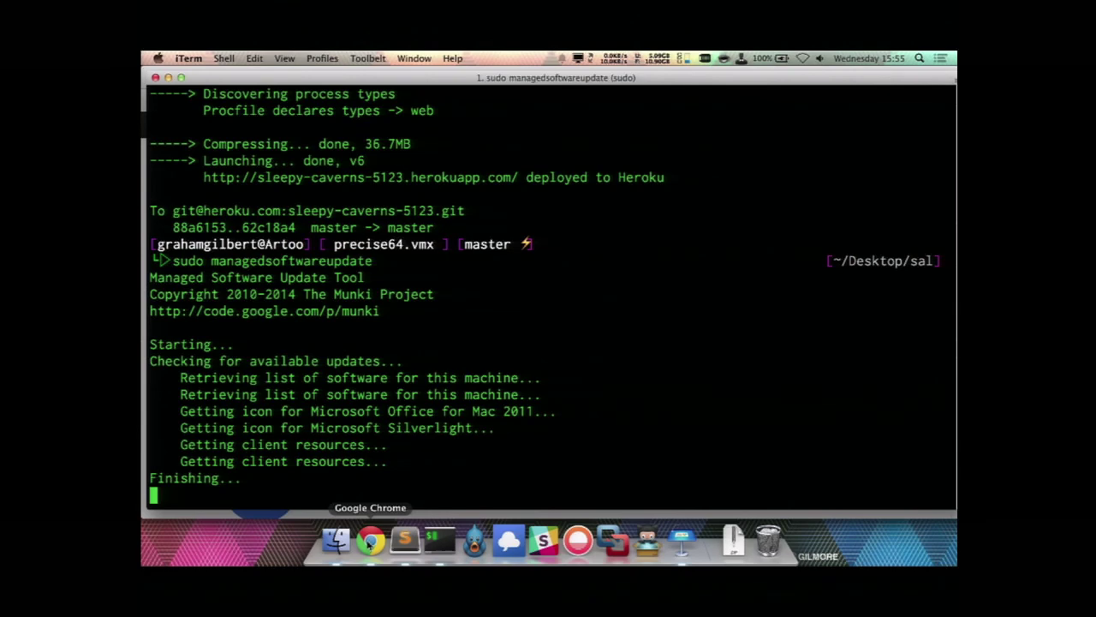
{"action": "left_click", "coordinate": [368, 543]}
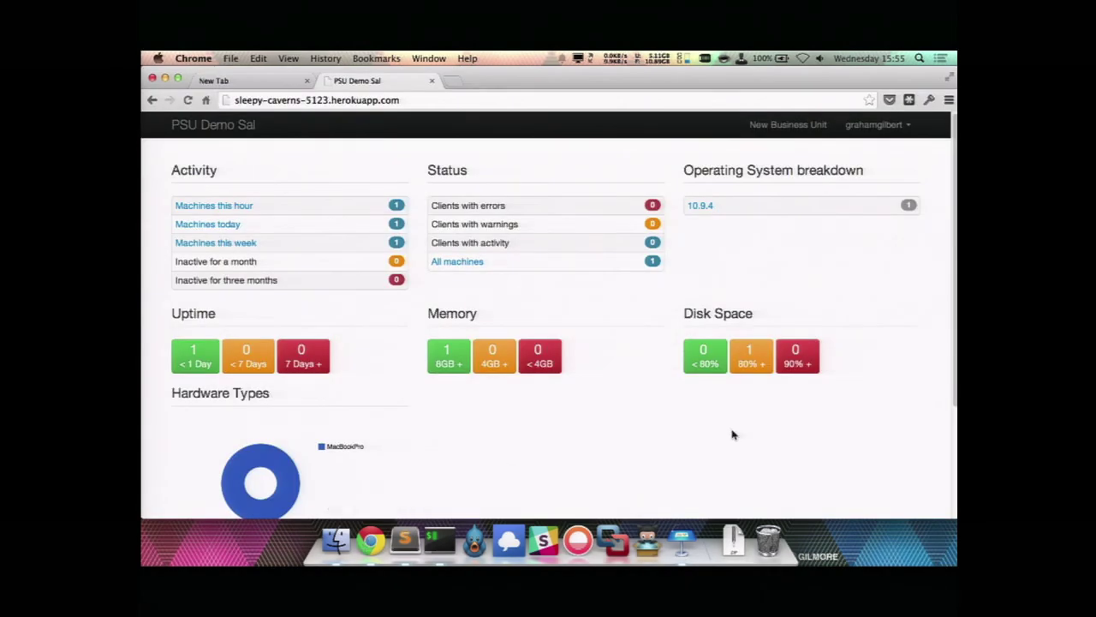
{"action": "key", "text": "super+r"}
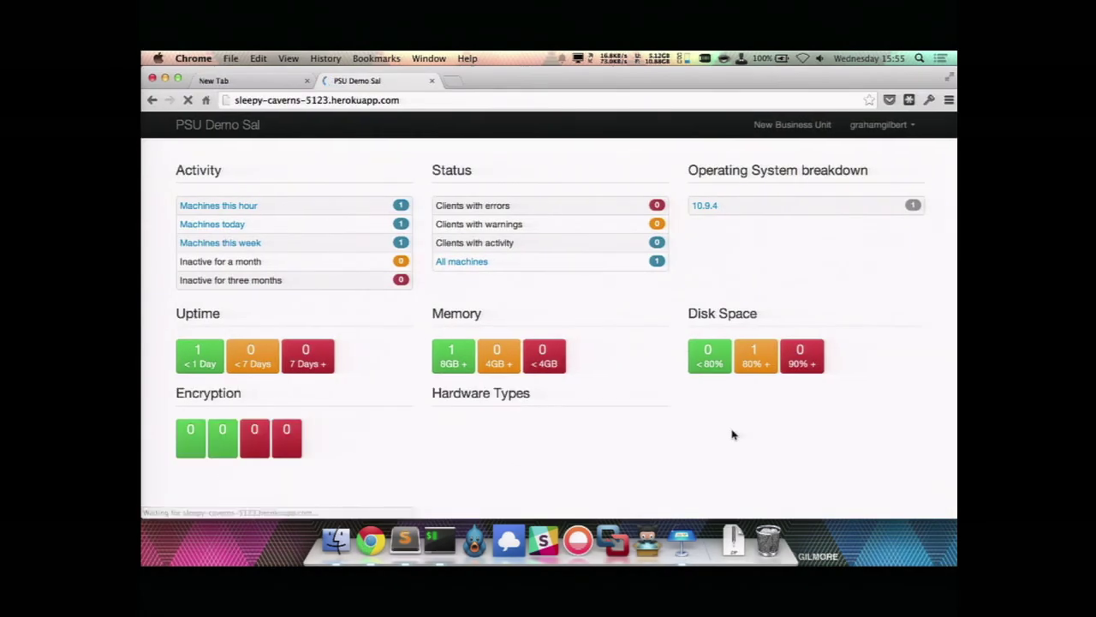
{"action": "key", "text": "super+r"}
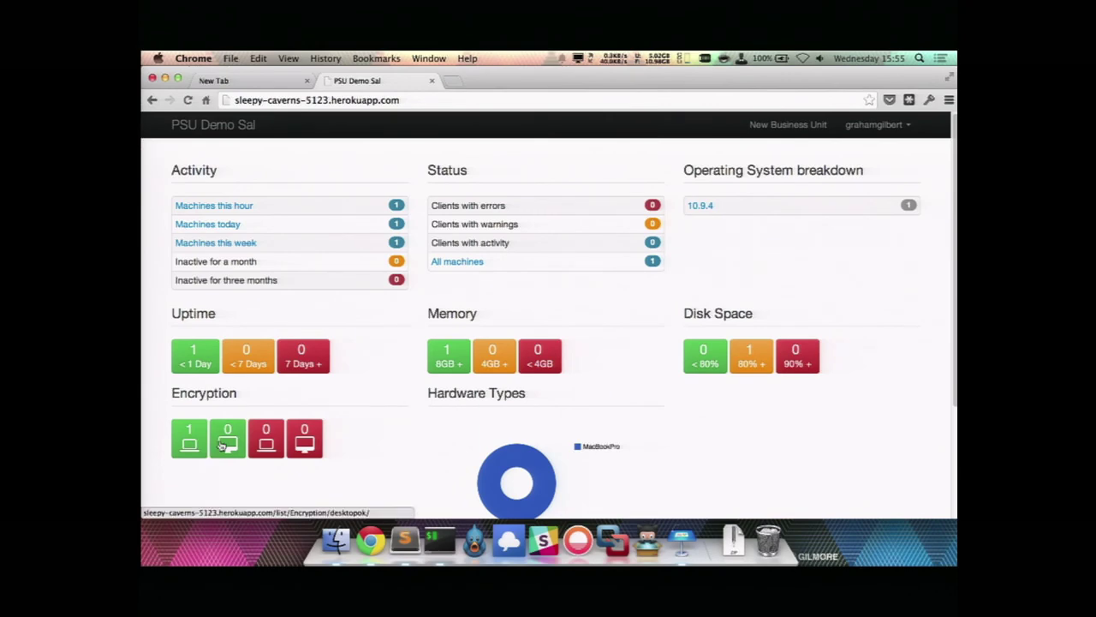
Switch to Finder and open settings.py from the project's inner sal folder.
{"action": "left_click", "coordinate": [335, 549]}
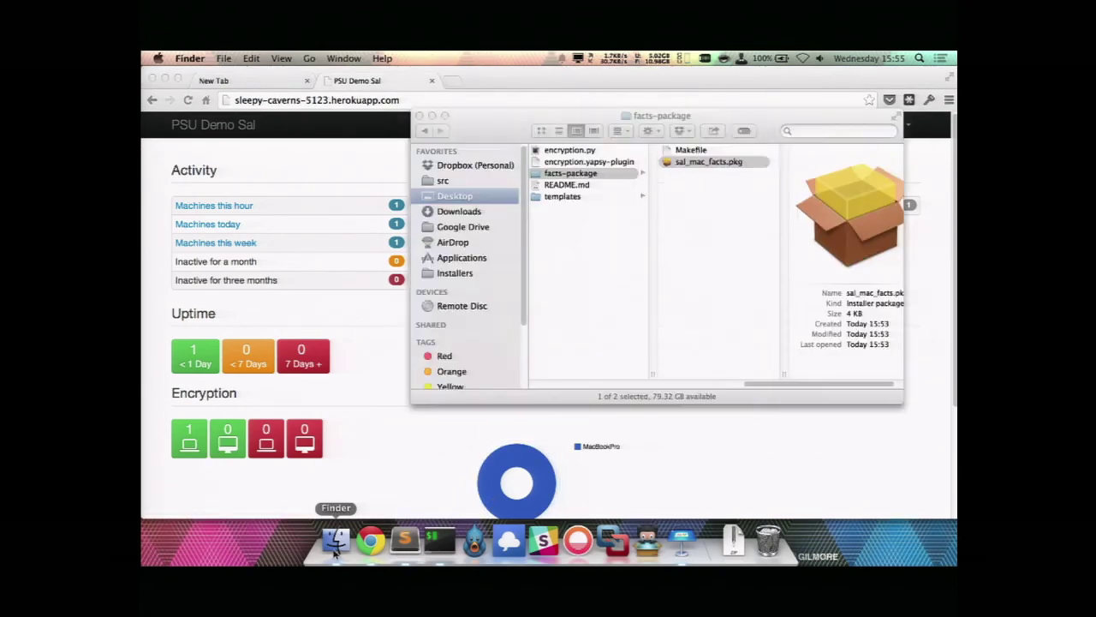
{"action": "scroll", "coordinate": [660, 215], "scroll_direction": "left", "scroll_amount": 5}
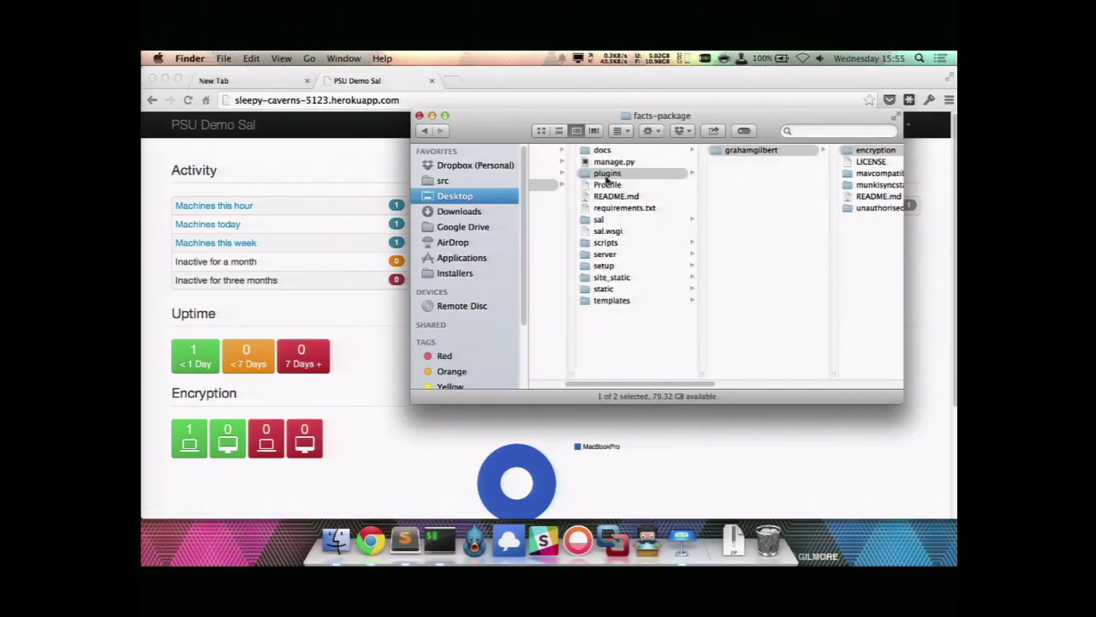
{"action": "left_click", "coordinate": [619, 220]}
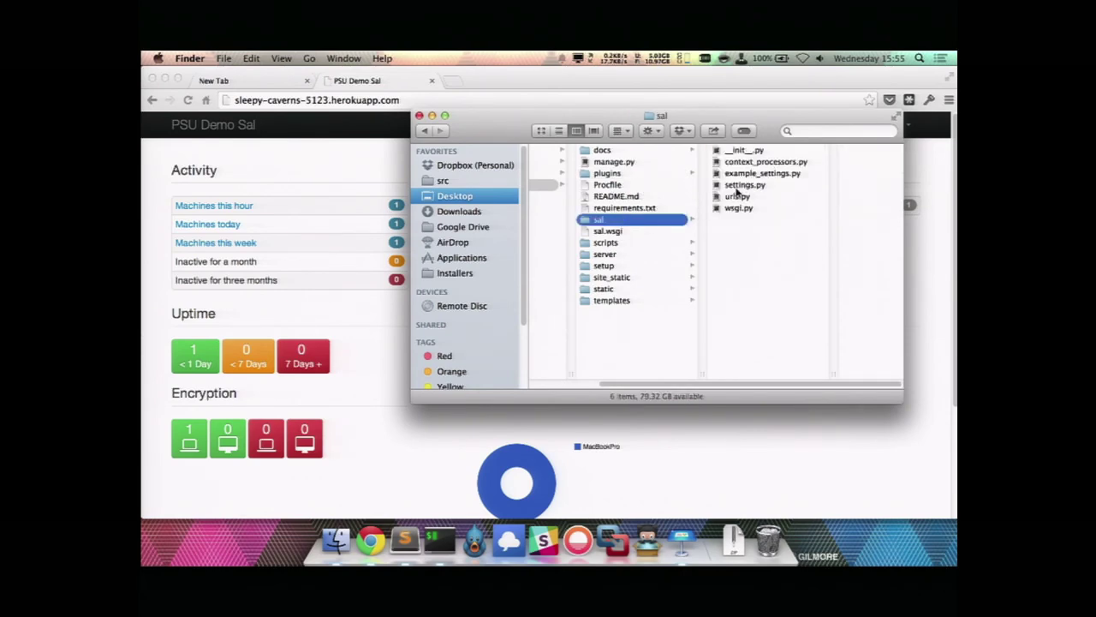
{"action": "double_click", "coordinate": [738, 185]}
Add the line ENCRYPTION_SHOW_DESKTOPS = False below MANAGERS = ADMINS in settings.py and save the file.
{"action": "left_click", "coordinate": [529, 393]}
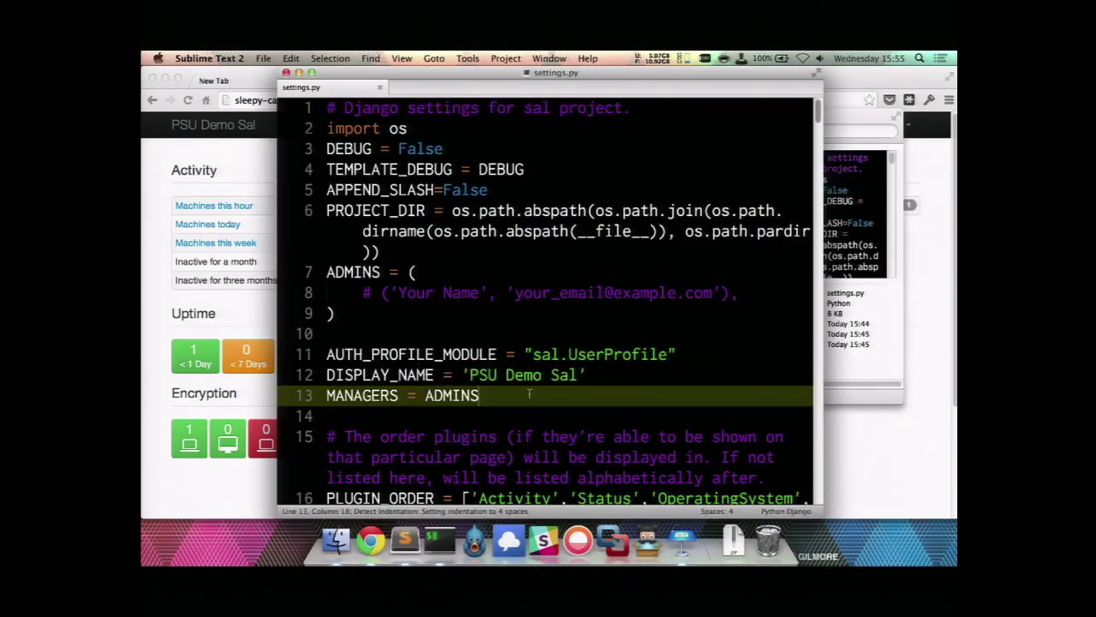
{"action": "key", "text": "Return"}
{"action": "key", "text": "Return"}
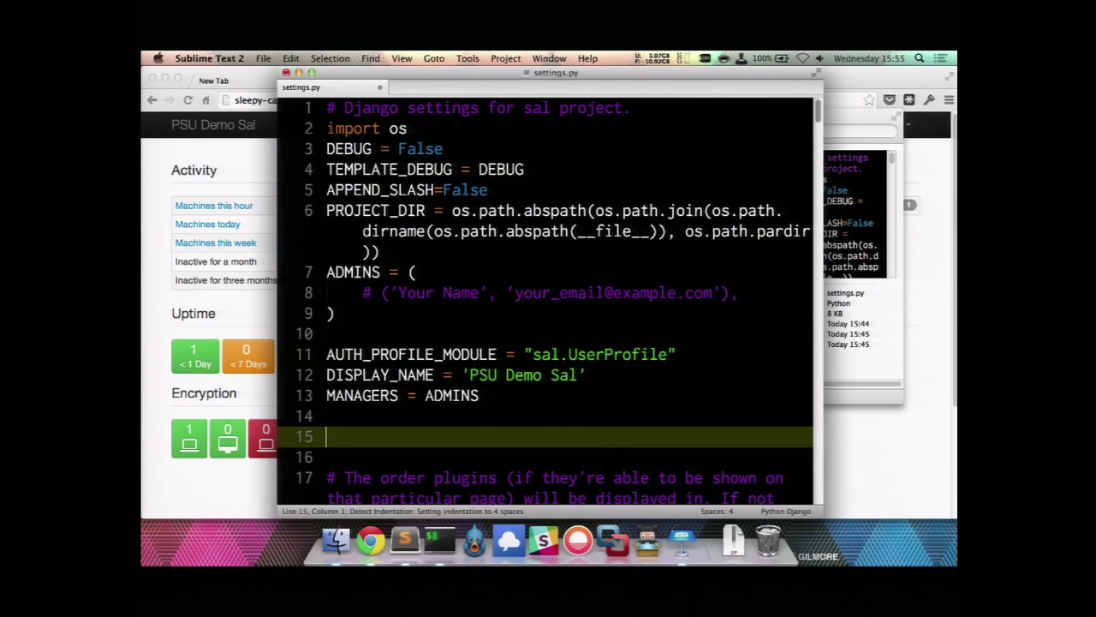
{"action": "type", "text": "ENCRYPTION_SHOW_DESKTOPS = False"}
{"action": "key", "text": "super+s"}
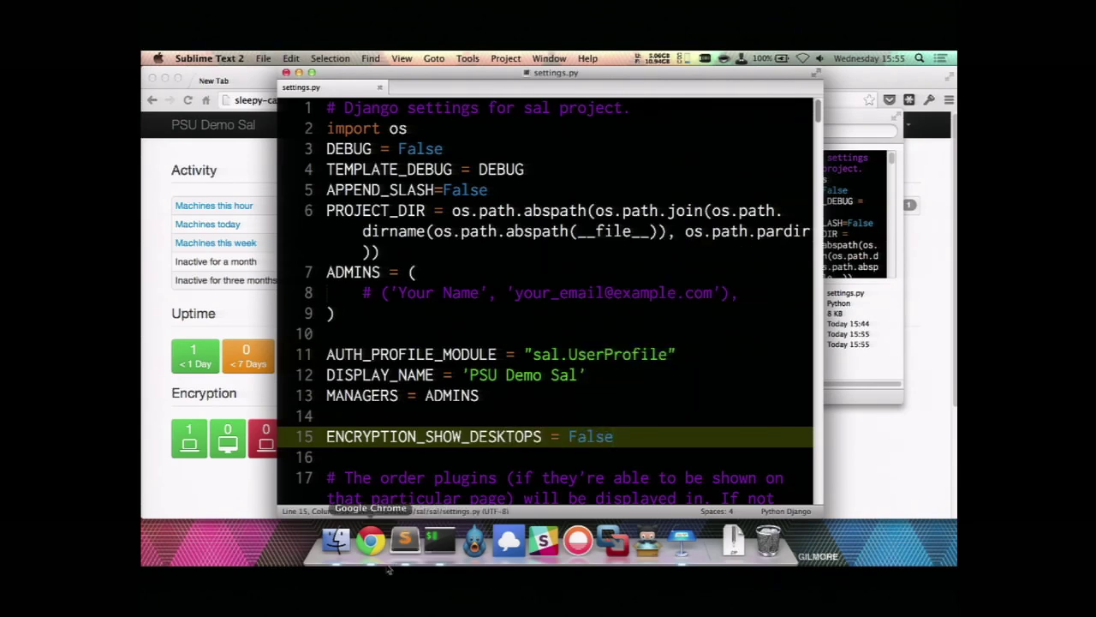
Switch to iTerm and stage sal/settings.py in git.
{"action": "left_click", "coordinate": [440, 539]}
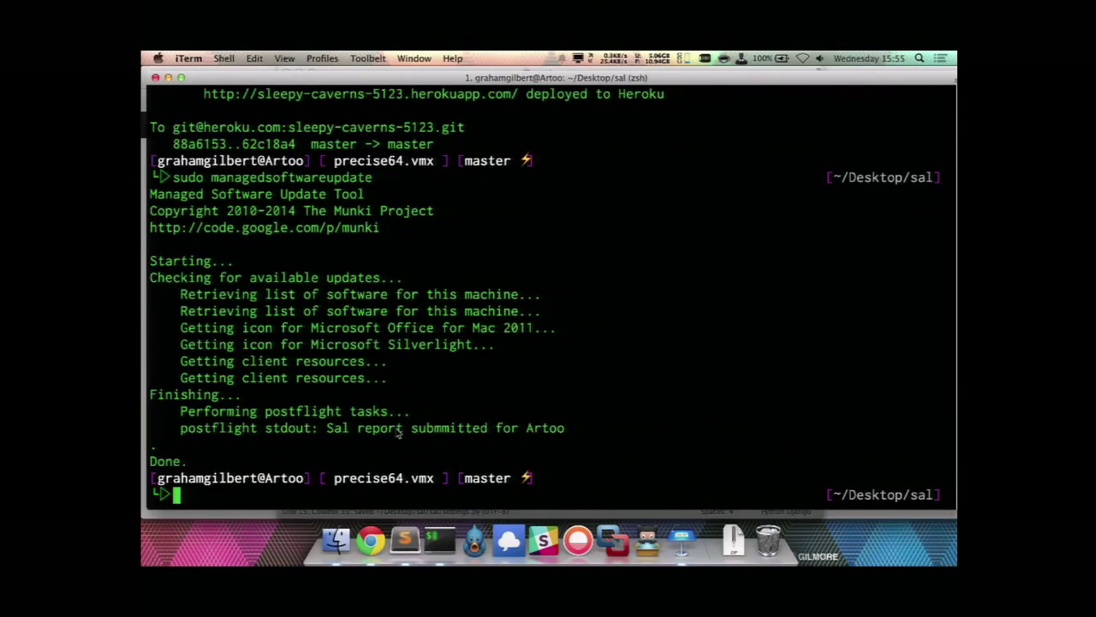
{"action": "type", "text": "git add sal/settings.py"}
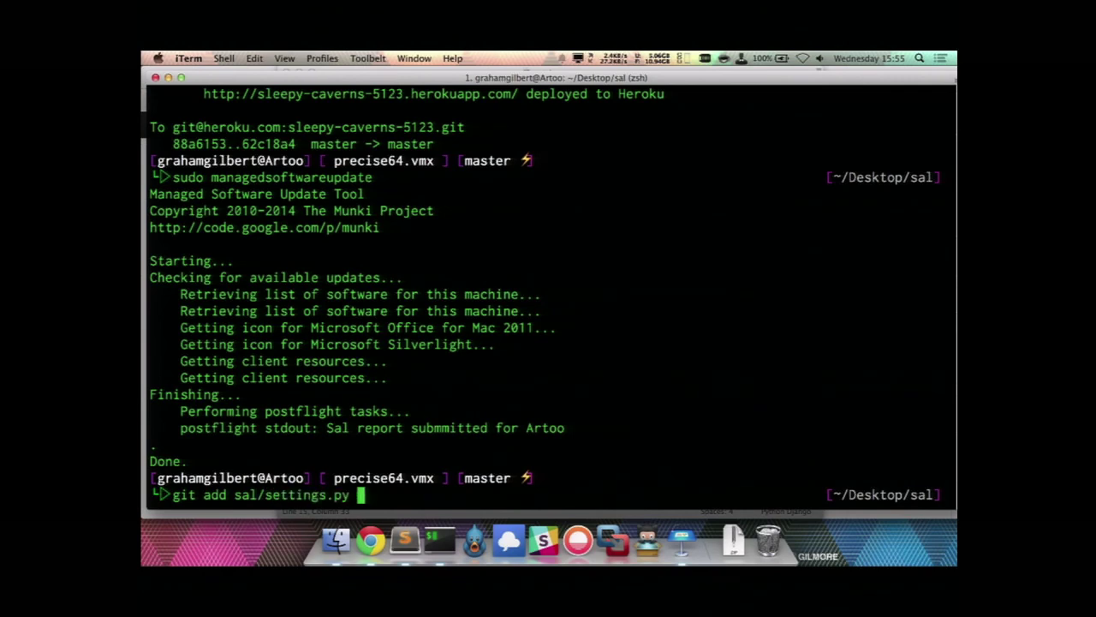
{"action": "key", "text": "Return"}
Commit the staged change with the message "hello again".
{"action": "type", "text": "git co"}
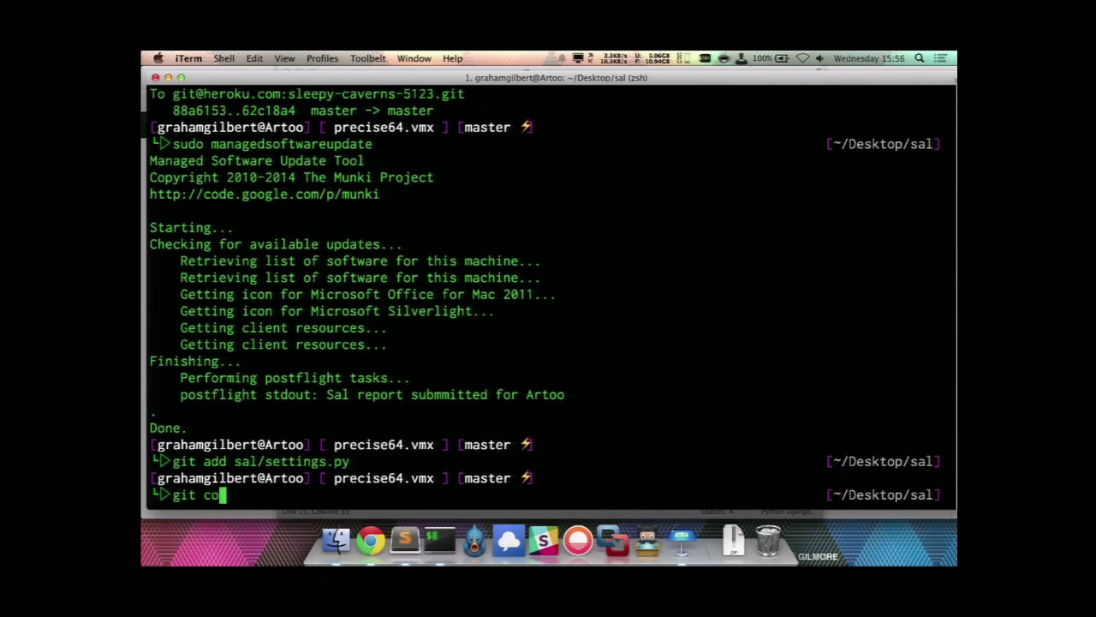
{"action": "type", "text": "mmit -\"he"}
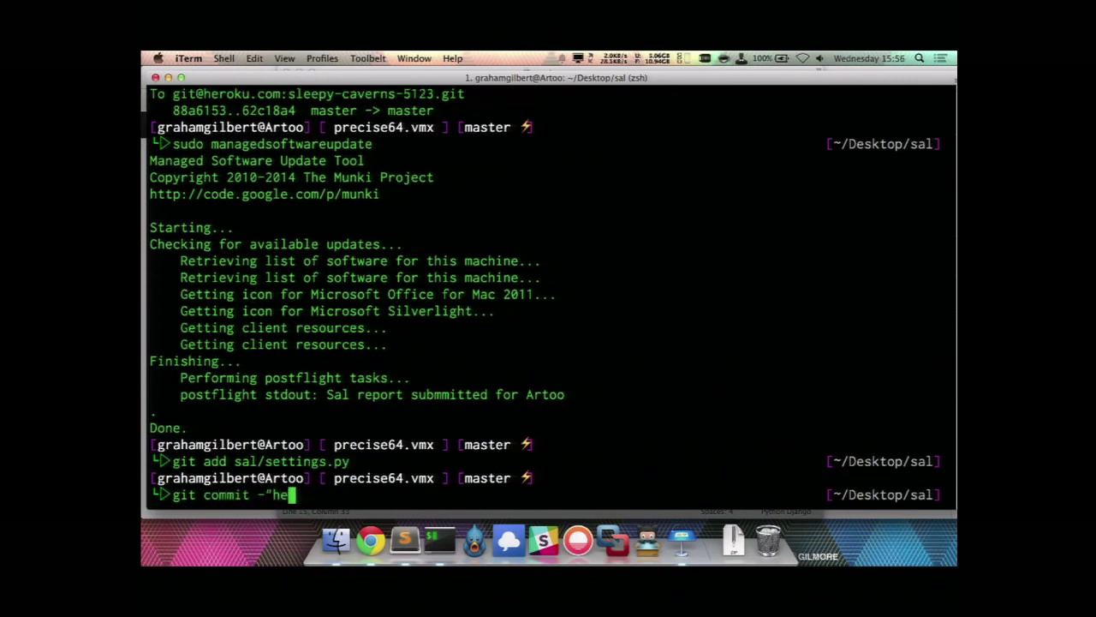
{"action": "type", "text": "llo again\""}
{"action": "key", "text": "Left"}
{"action": "key", "text": "Left"}
{"action": "key", "text": "Left"}
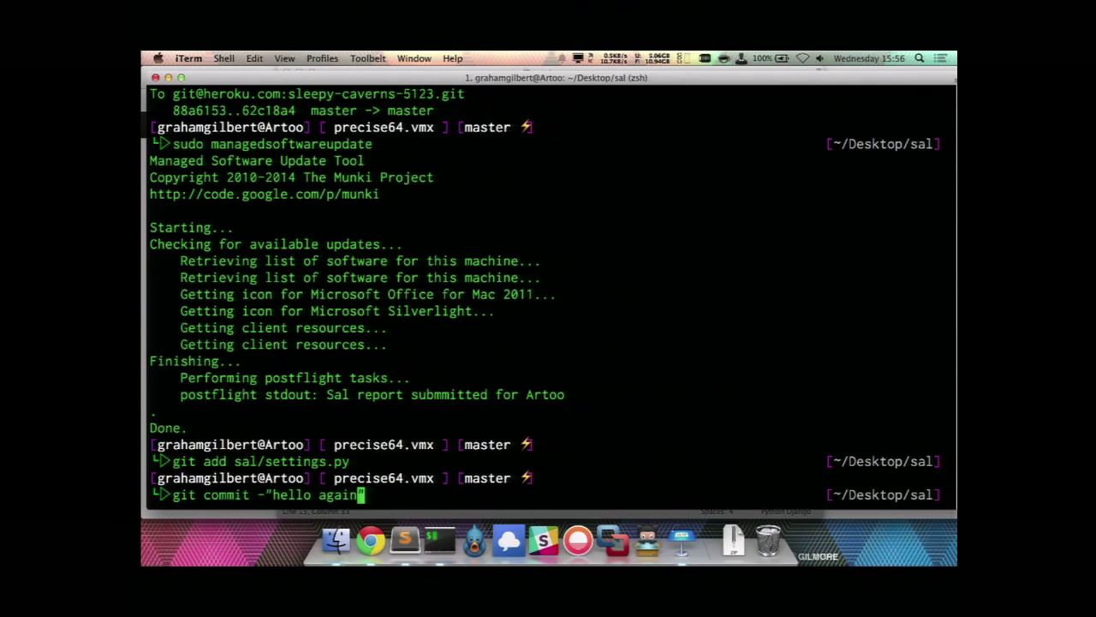
{"action": "key", "text": "Left"}
{"action": "key", "text": "Left"}
{"action": "key", "text": "Left"}
{"action": "key", "text": "Left"}
{"action": "key", "text": "Left"}
{"action": "key", "text": "Left"}
{"action": "key", "text": "Left"}
{"action": "key", "text": "Left"}
{"action": "key", "text": "Left"}
{"action": "key", "text": "Left"}
{"action": "type", "text": "m"}
{"action": "key", "text": "Return"}
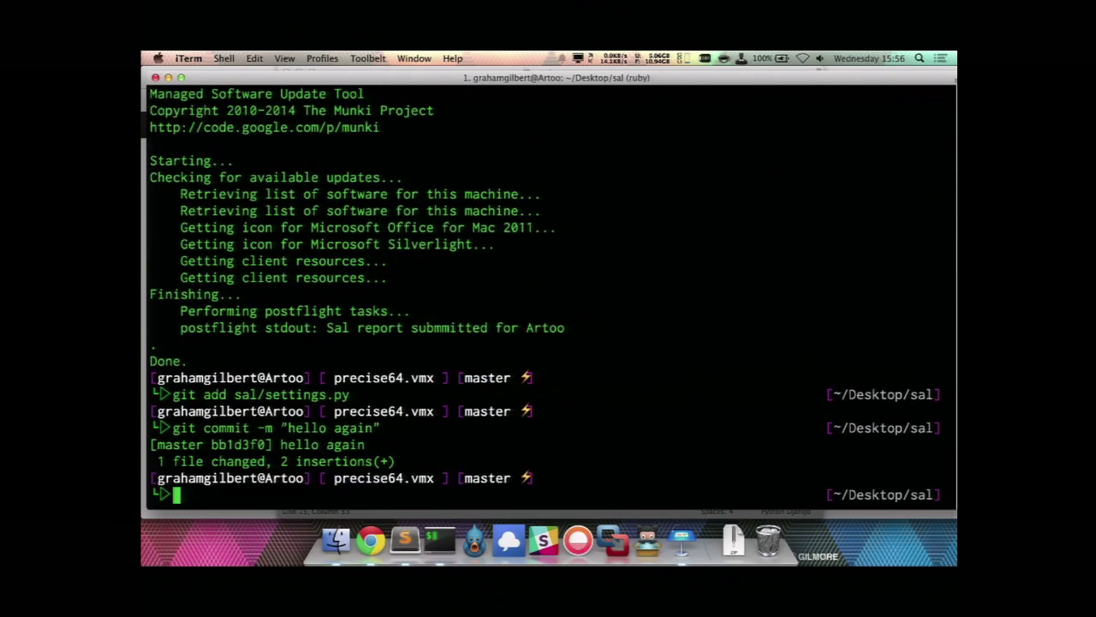
Push the master branch to the heroku remote and switch to the Sal dashboard in Chrome.
{"action": "type", "text": "git push he"}
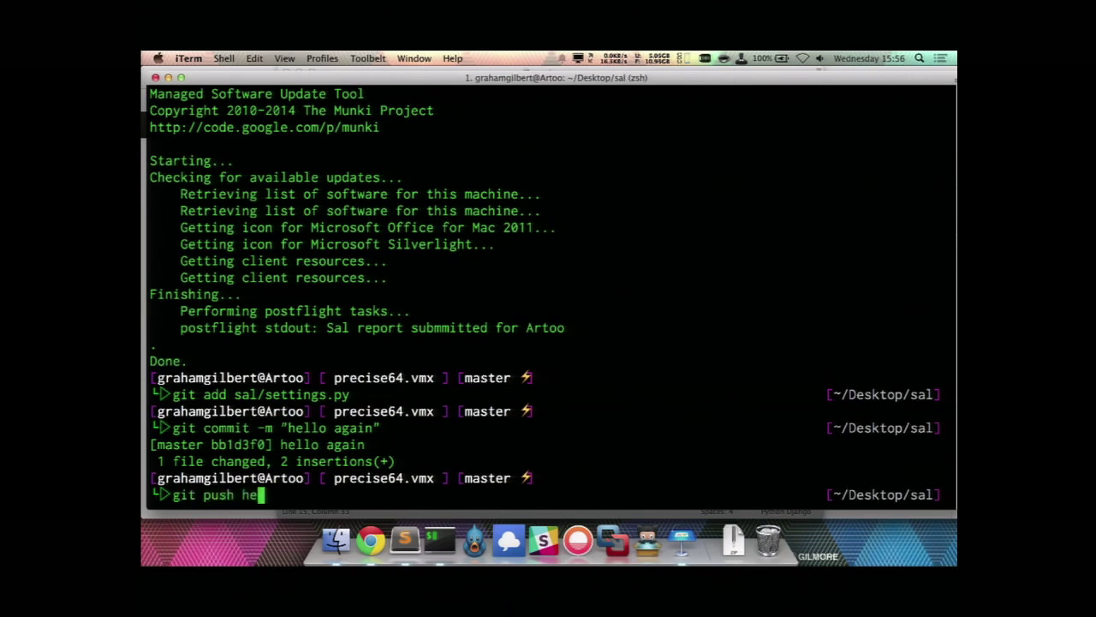
{"action": "type", "text": "roku master"}
{"action": "key", "text": "Return"}
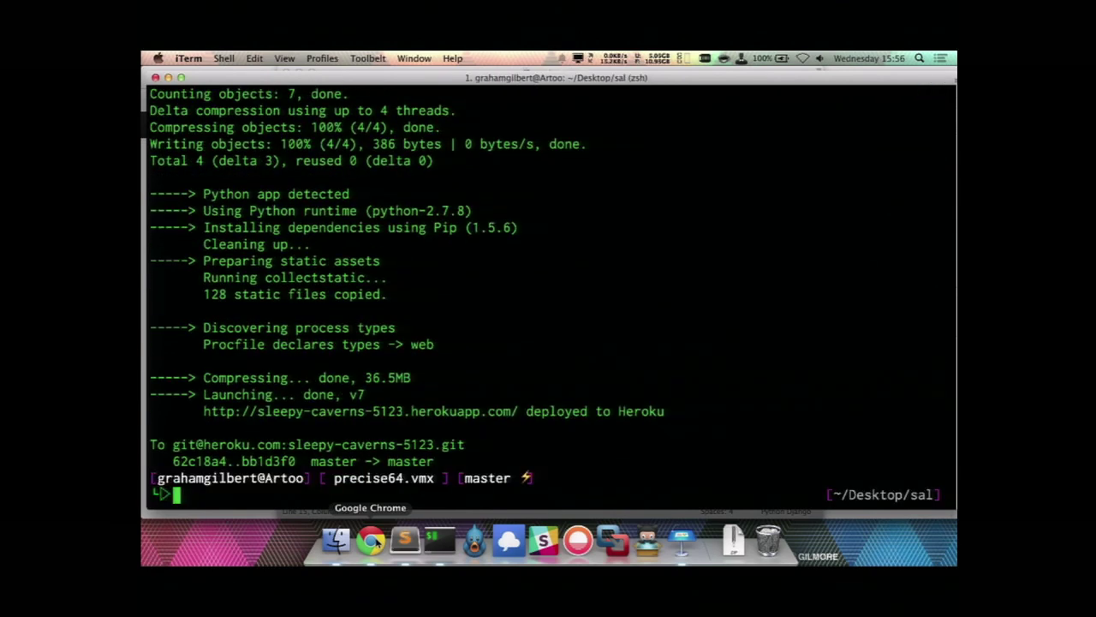
{"action": "left_click", "coordinate": [370, 539]}
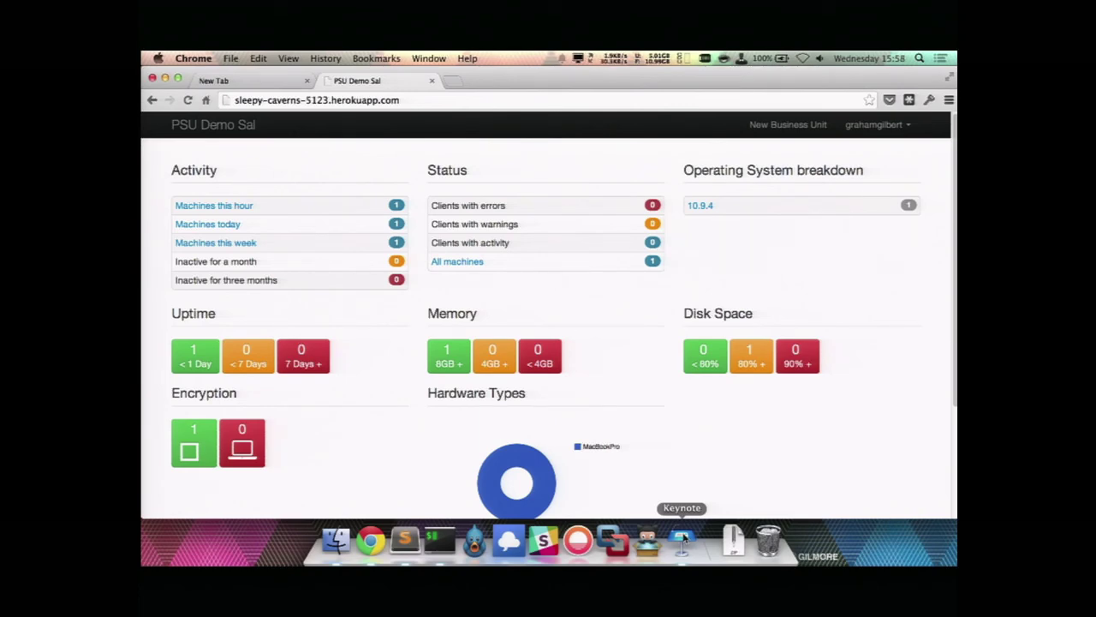
Remove Atom from the Applications folder in Finder and return to the Sal dashboard in Chrome.
{"action": "left_click", "coordinate": [336, 540]}
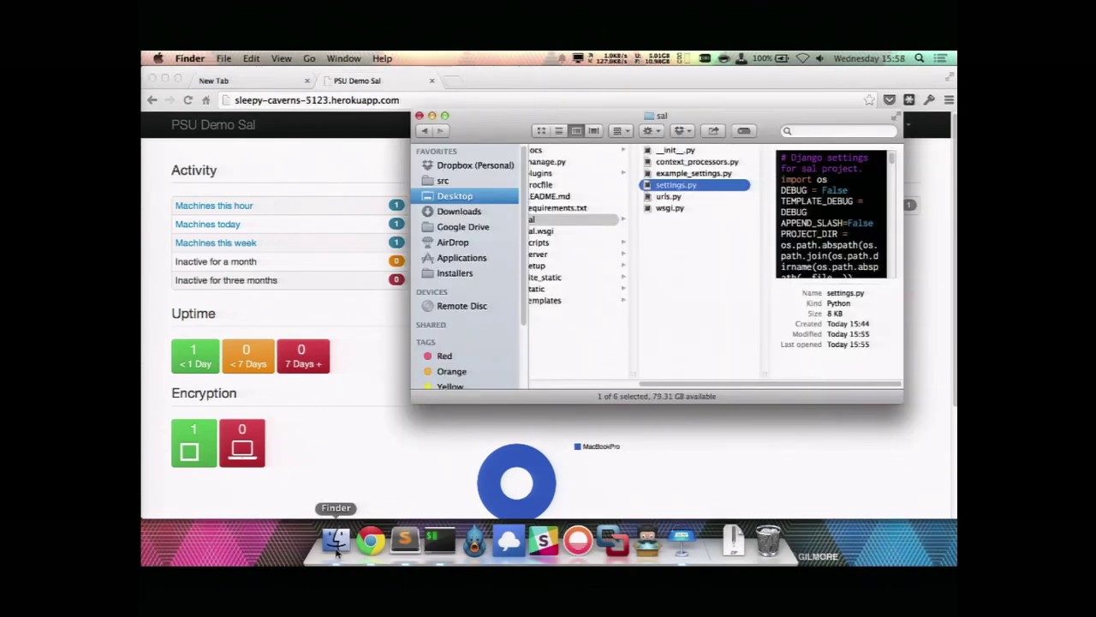
{"action": "left_click", "coordinate": [462, 257]}
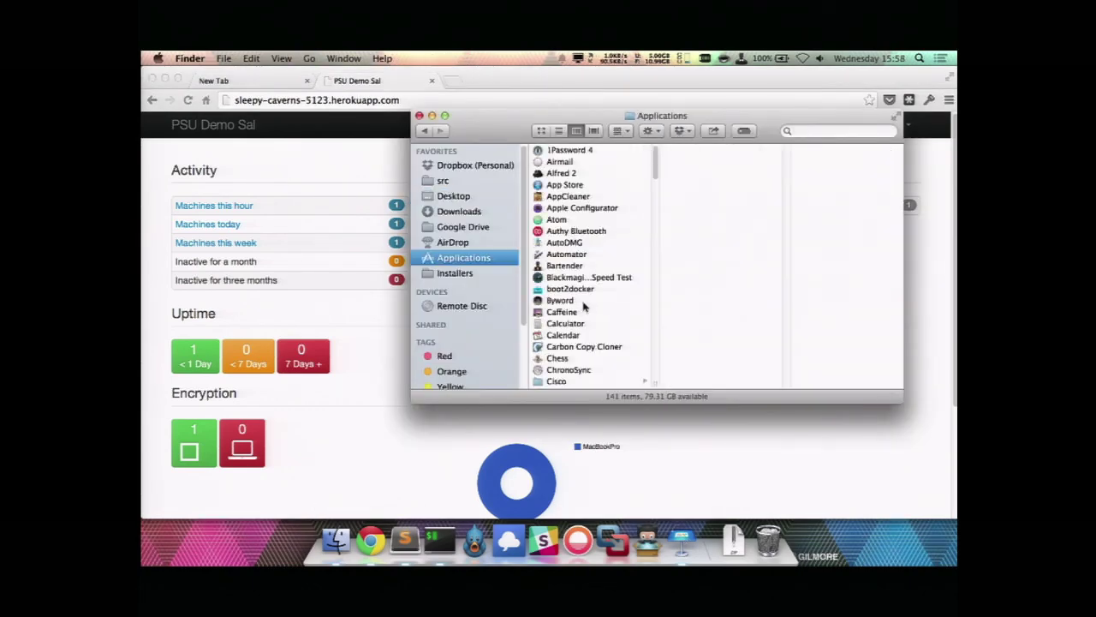
{"action": "scroll", "coordinate": [584, 307], "scroll_direction": "down", "scroll_amount": 2}
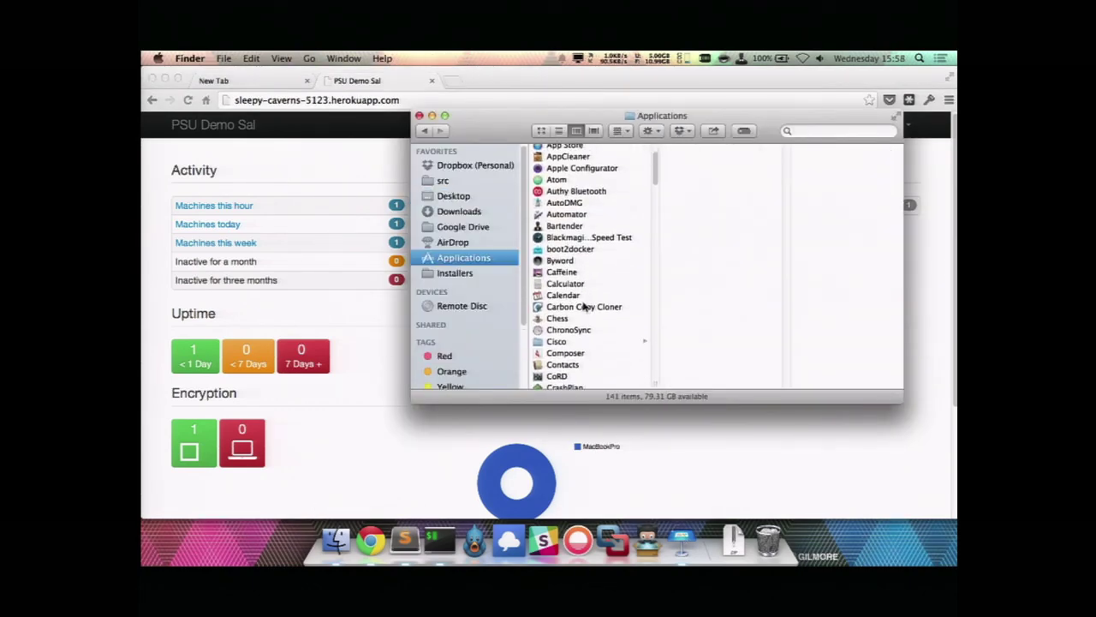
{"action": "left_click", "coordinate": [572, 179]}
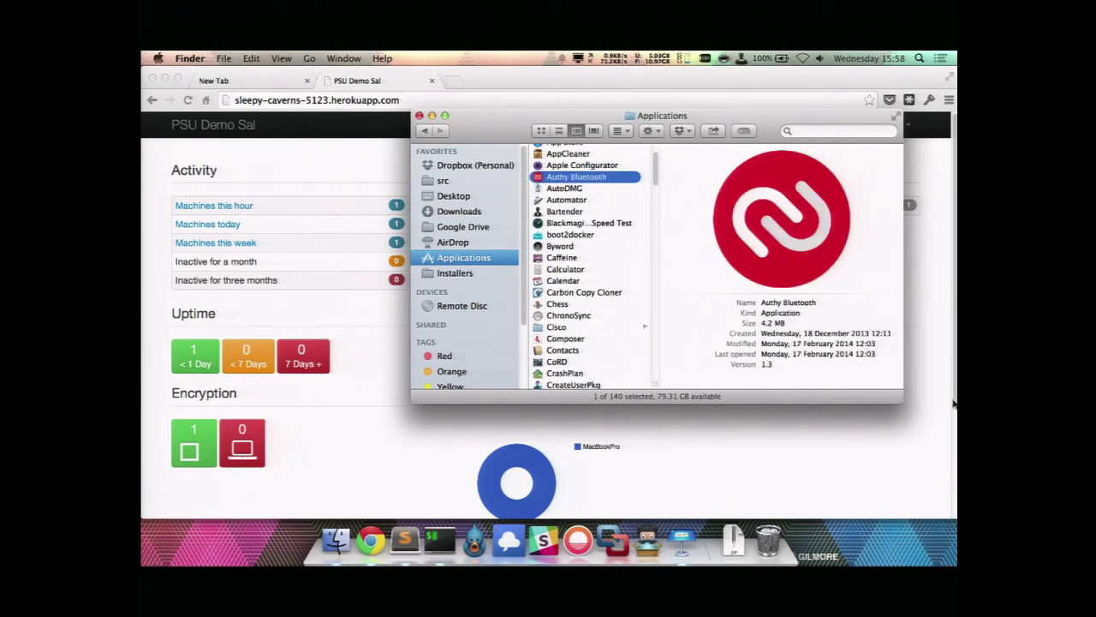
{"action": "left_click", "coordinate": [756, 451]}
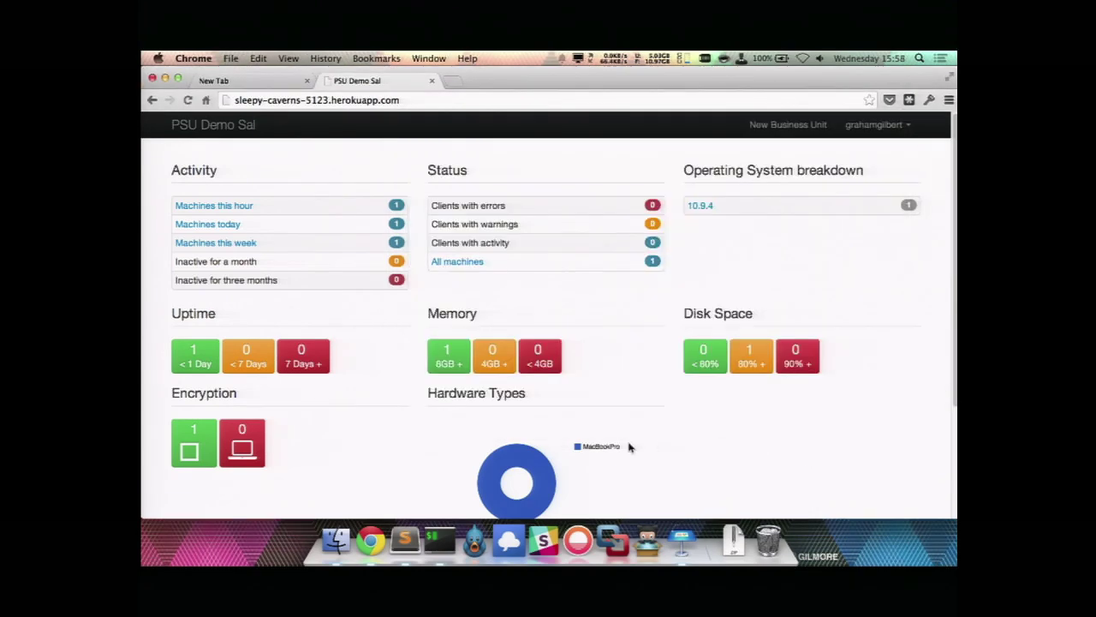
Launch Managed Software Center and check for pending updates.
{"action": "key", "text": "alt+space"}
{"action": "type", "text": "man"}
{"action": "key", "text": "Return"}
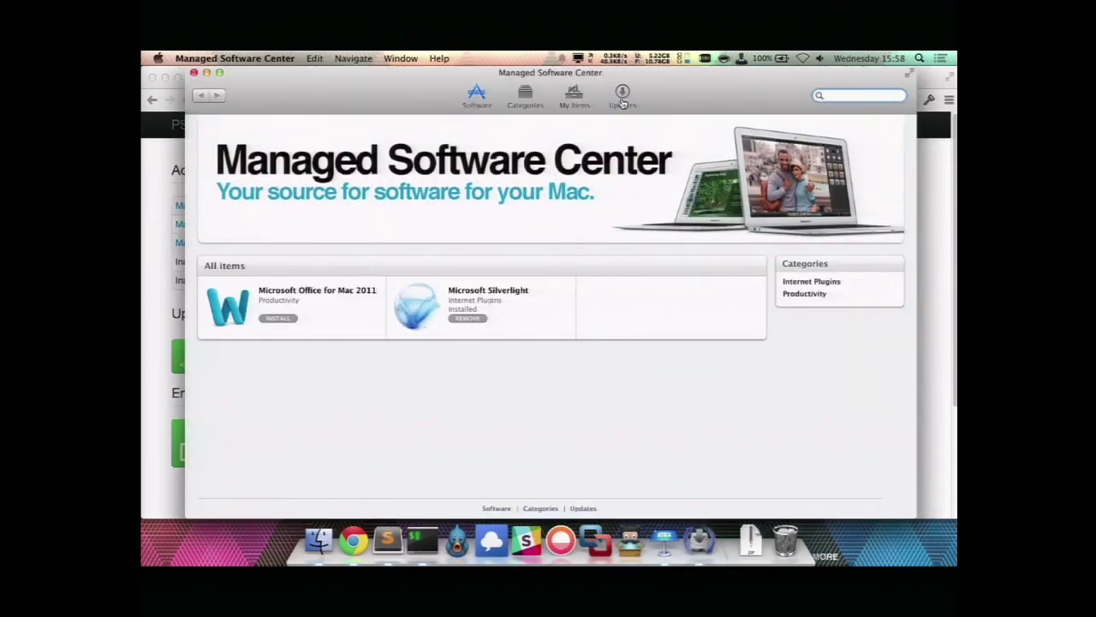
{"action": "left_click", "coordinate": [622, 101]}
{"action": "left_click", "coordinate": [855, 138]}
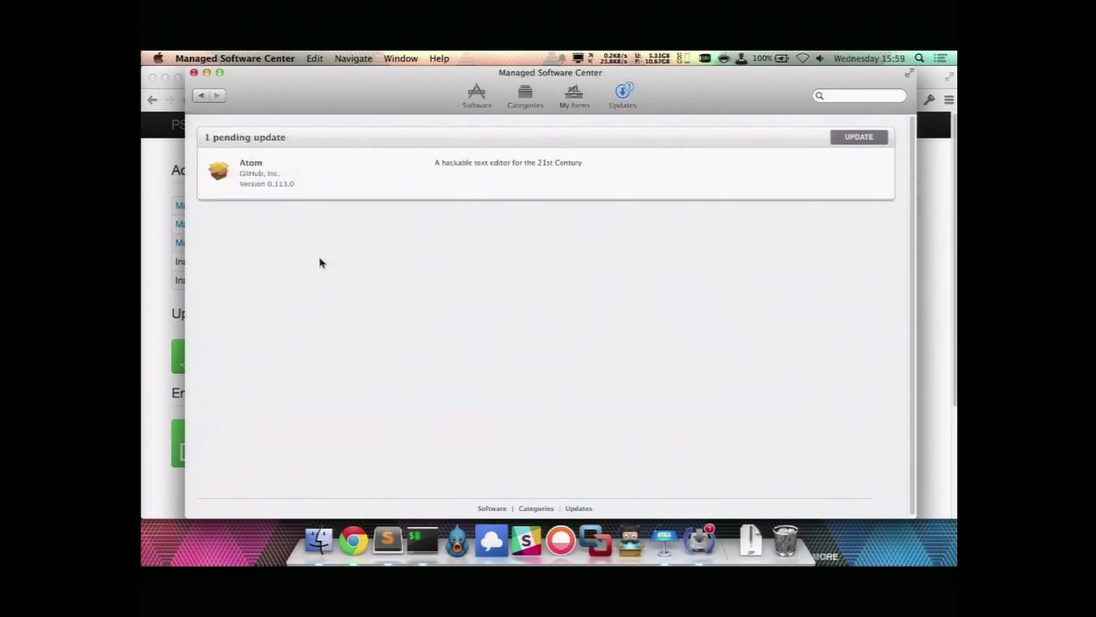
Reload the Sal dashboard in Chrome and examine the Pending 3rd Party Updates section.
{"action": "left_click", "coordinate": [145, 315]}
{"action": "key", "text": "super+r"}
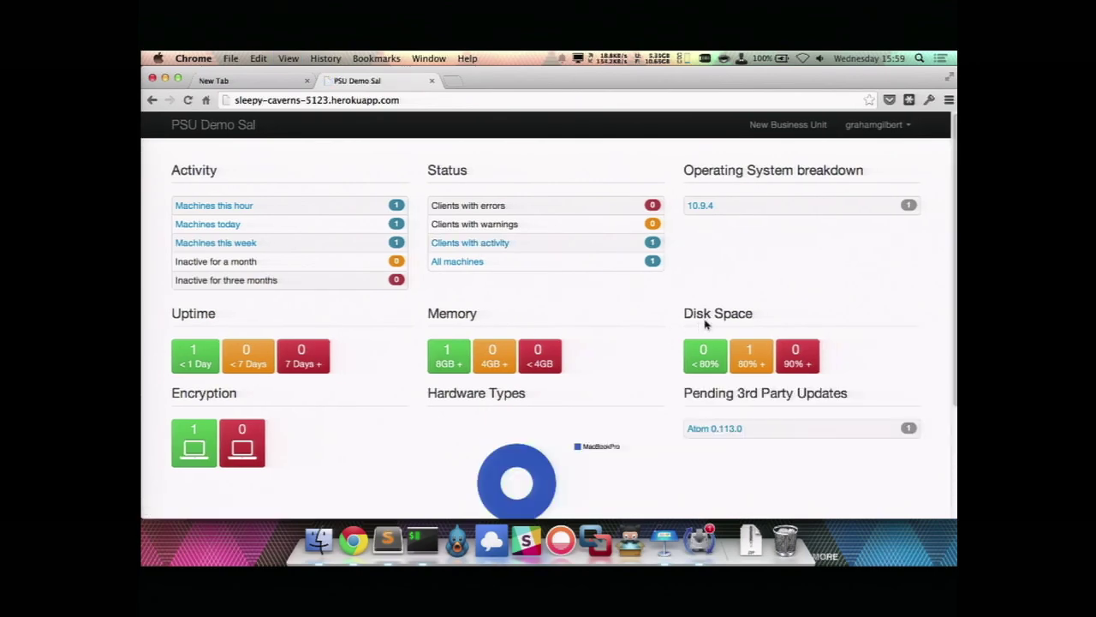
{"action": "scroll", "coordinate": [707, 320], "scroll_direction": "down", "scroll_amount": 2}
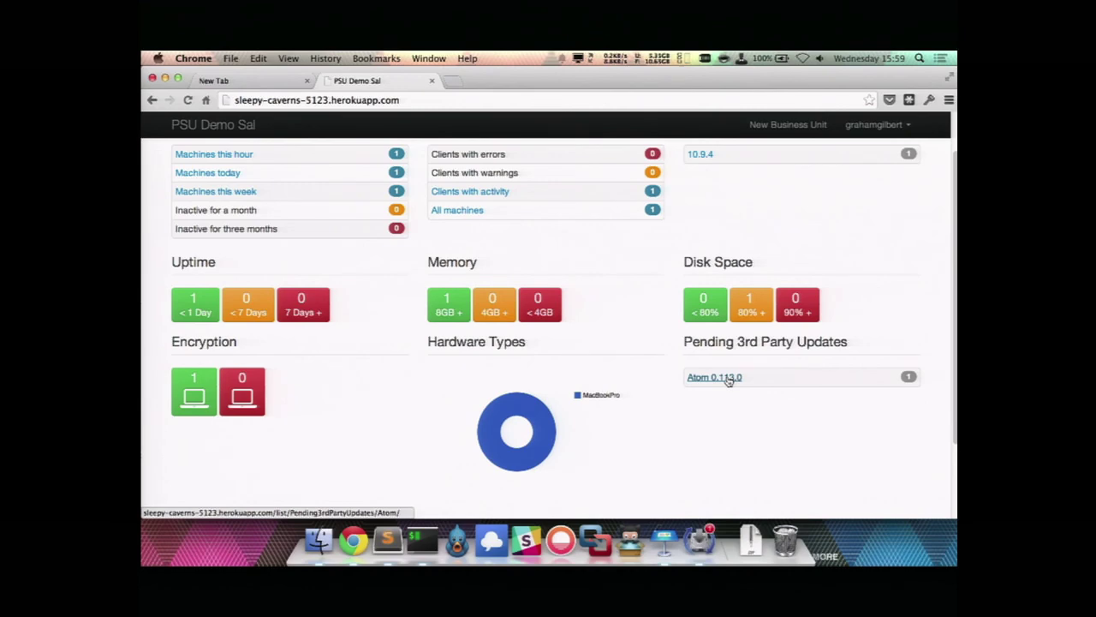
{"action": "scroll", "coordinate": [728, 380], "scroll_direction": "down", "scroll_amount": 2}
Switch to Managed Software Center and install the pending Atom 0.113.0 update.
{"action": "left_click", "coordinate": [700, 555]}
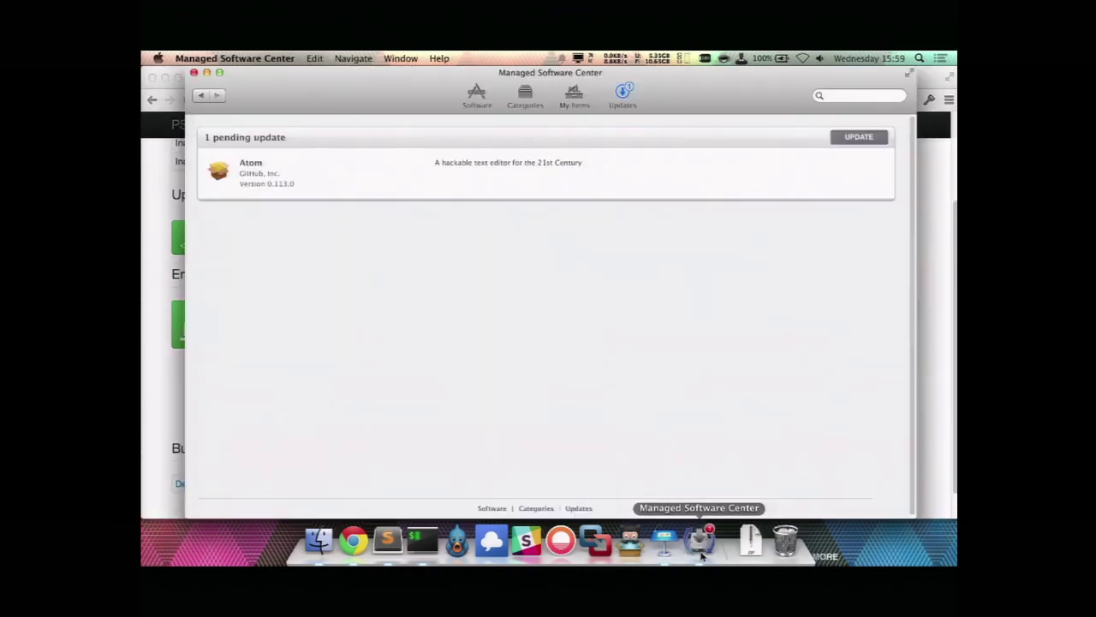
{"action": "left_click", "coordinate": [848, 138]}
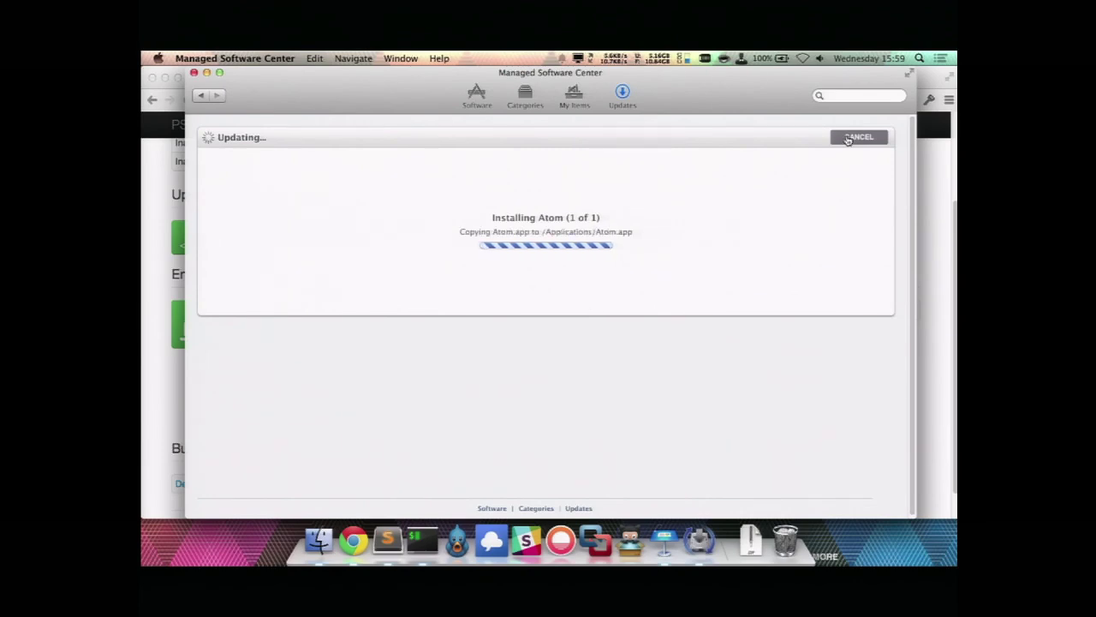
Switch to Keynote, play the Multi site Munki presentation from the Demo slide and advance to the Questions? slide.
{"action": "left_click", "coordinate": [664, 539]}
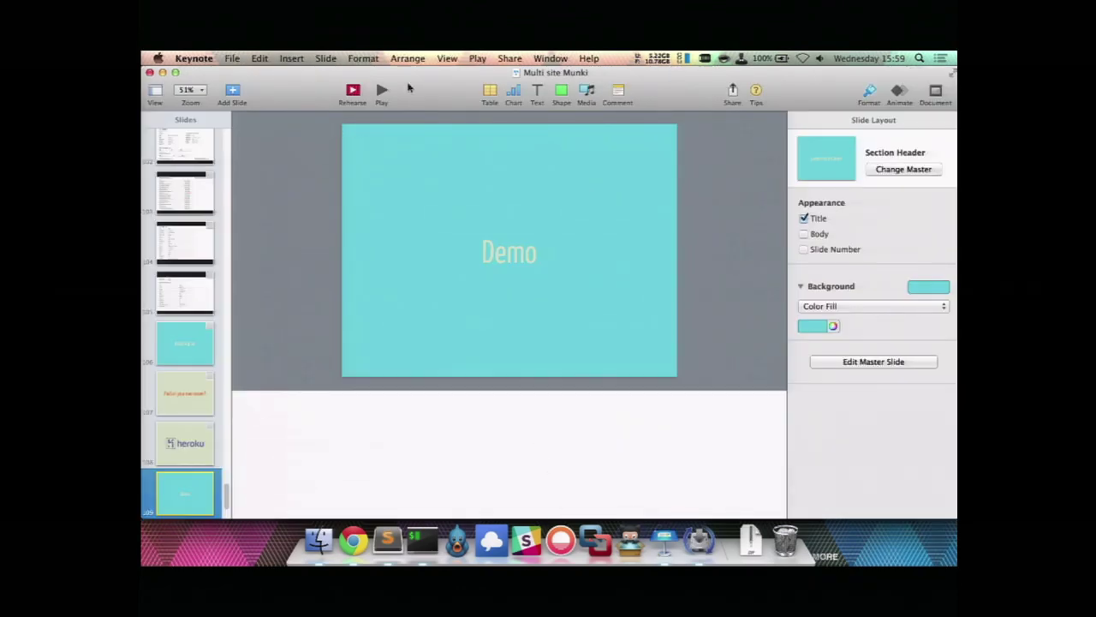
{"action": "left_click", "coordinate": [382, 89]}
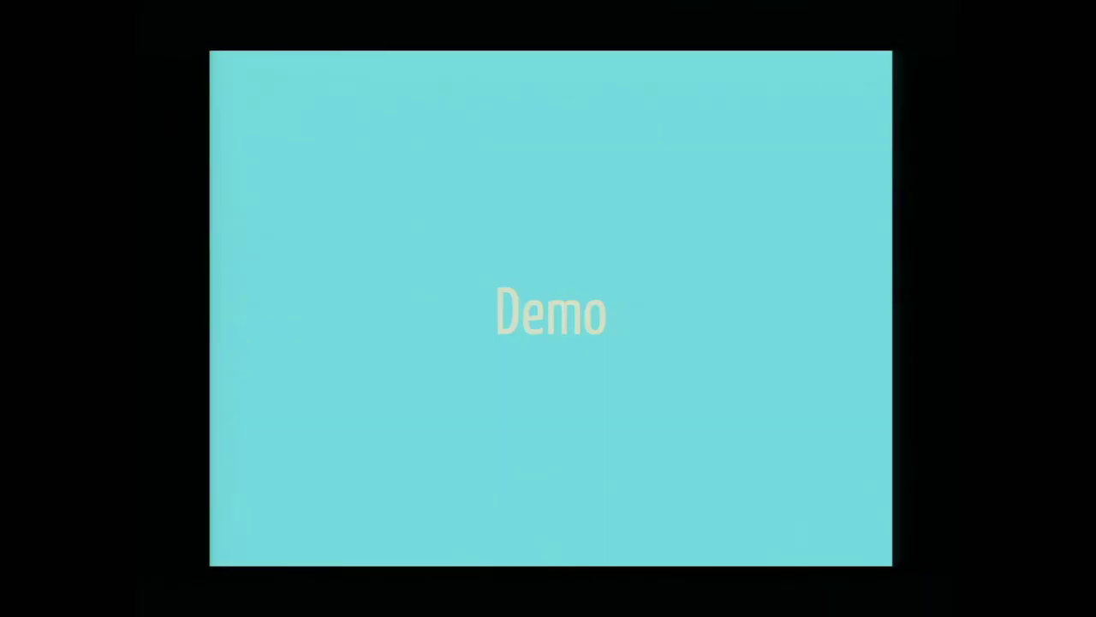
{"action": "key", "text": "Right"}
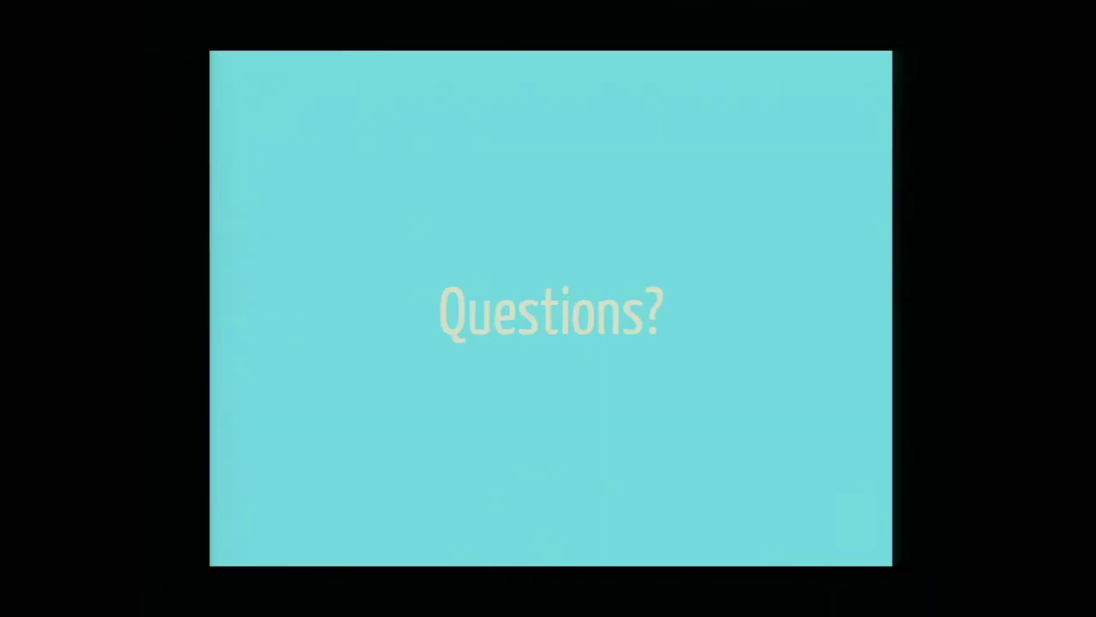